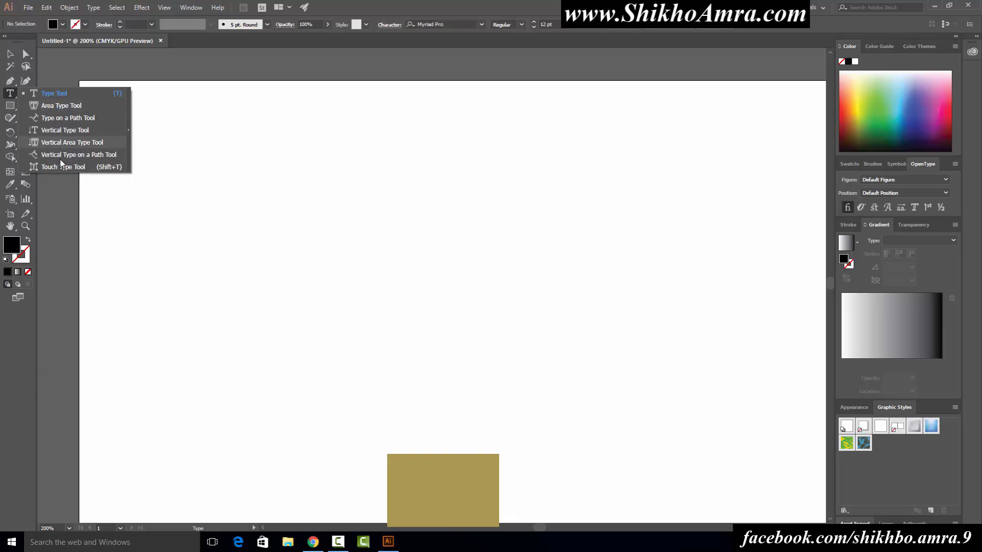
click(189, 9)
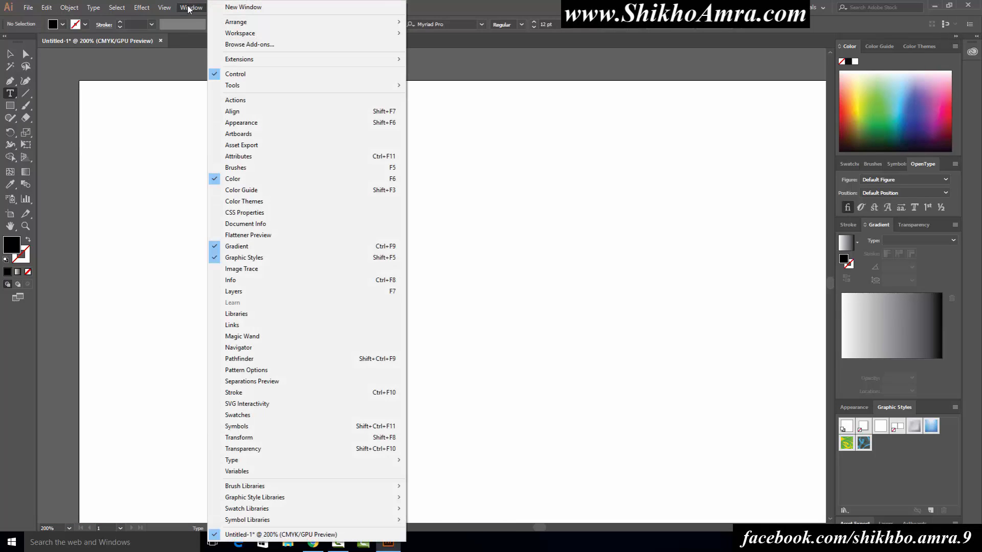
mouse_move(248, 462)
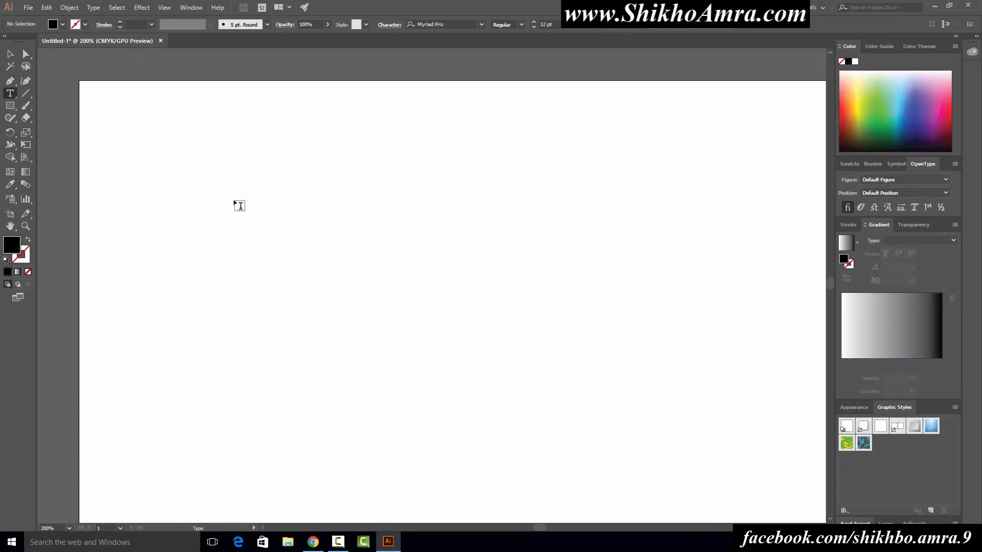
Place a placeholder point text on the artboard and select it as an object
click(325, 242)
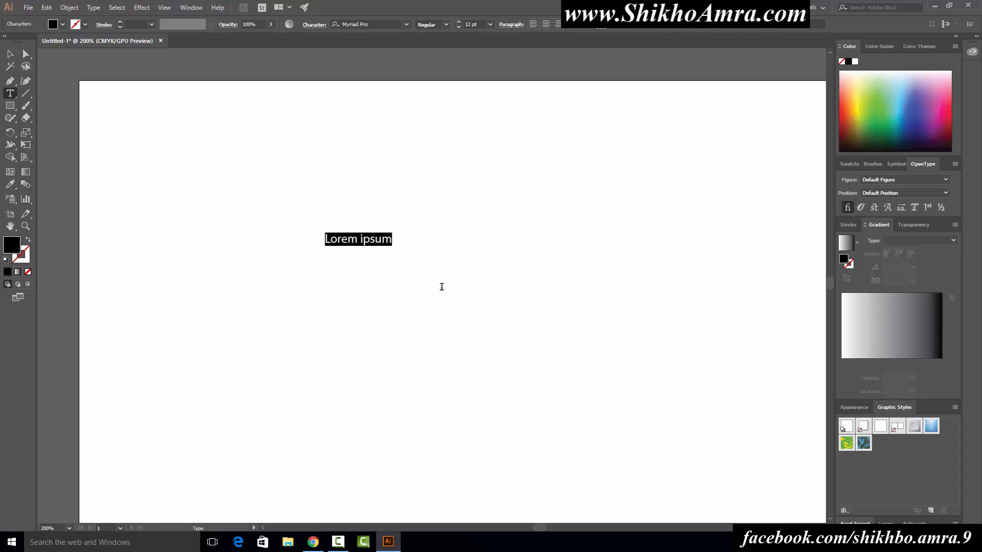
click(336, 246)
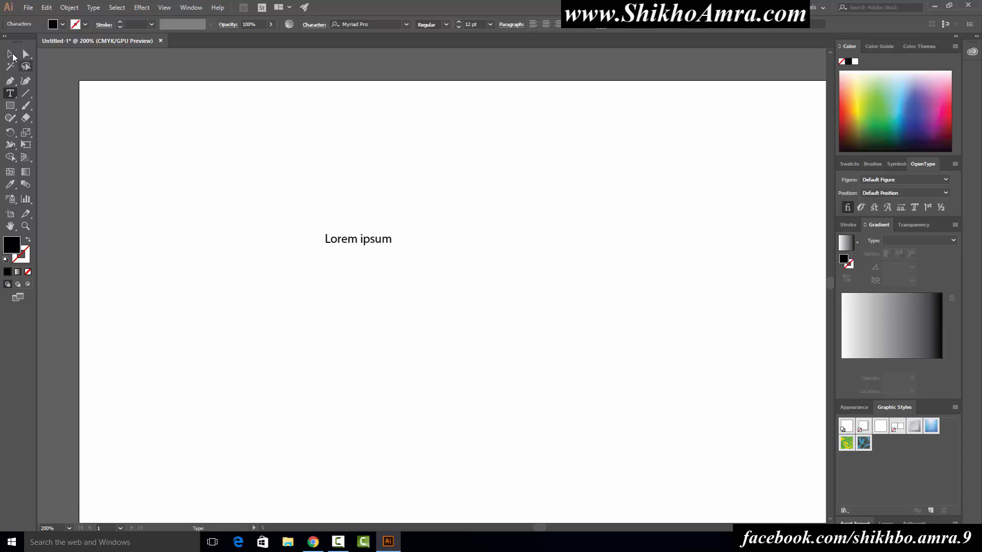
click(11, 53)
drag(211, 179, 481, 295)
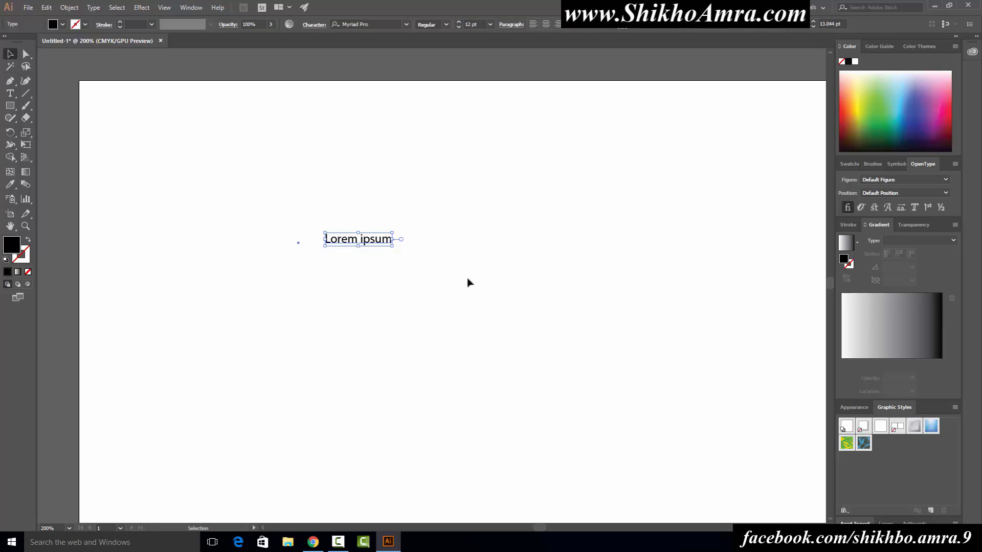
Open the Glyphs panel for the selected text
scroll(368, 237, up, 1)
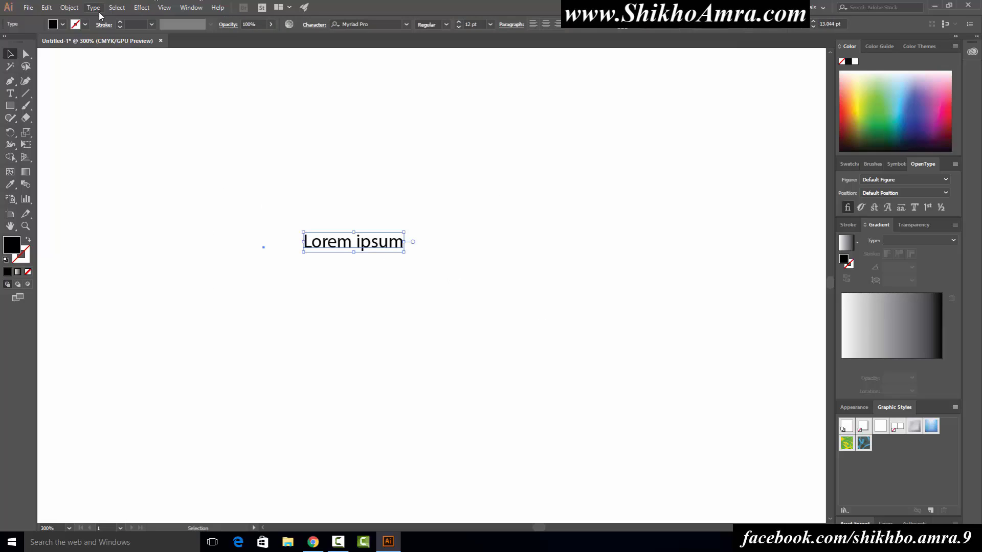
click(164, 7)
mouse_move(191, 7)
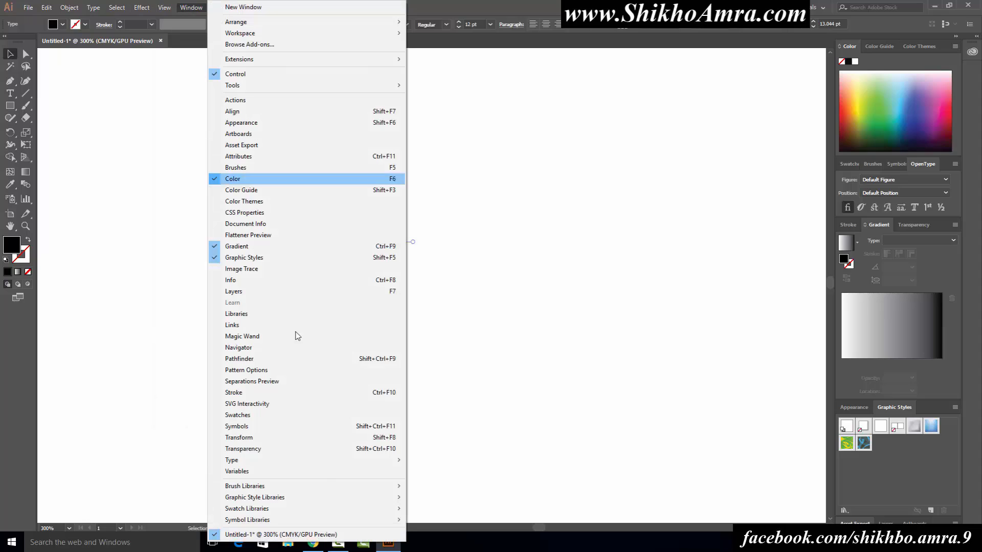
mouse_move(300, 460)
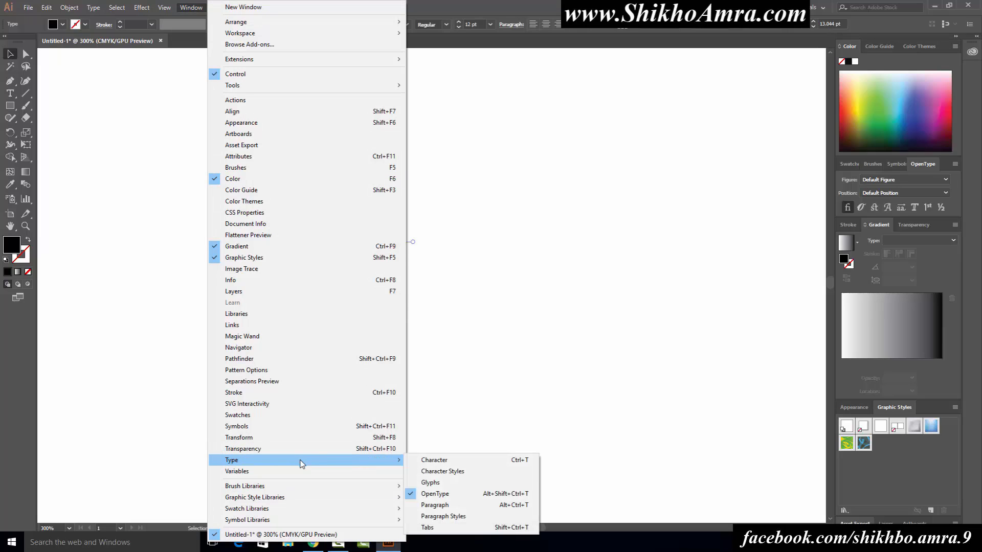
click(466, 484)
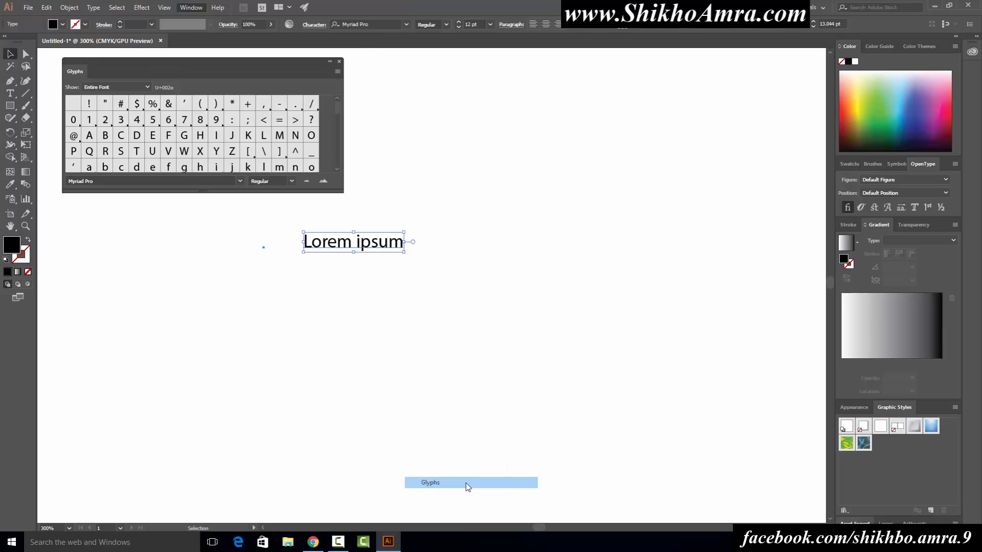
Move the Glyphs panel clear of the text, enlarge it and look through its characters
drag(255, 66, 492, 77)
drag(594, 78, 715, 68)
drag(522, 197, 459, 333)
scroll(653, 160, down, 5)
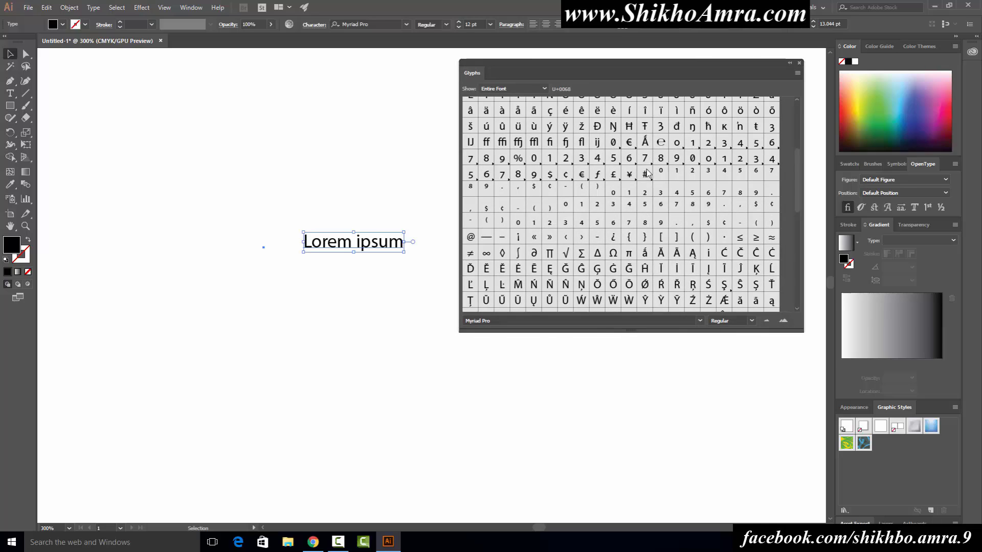
scroll(646, 190, up, 10)
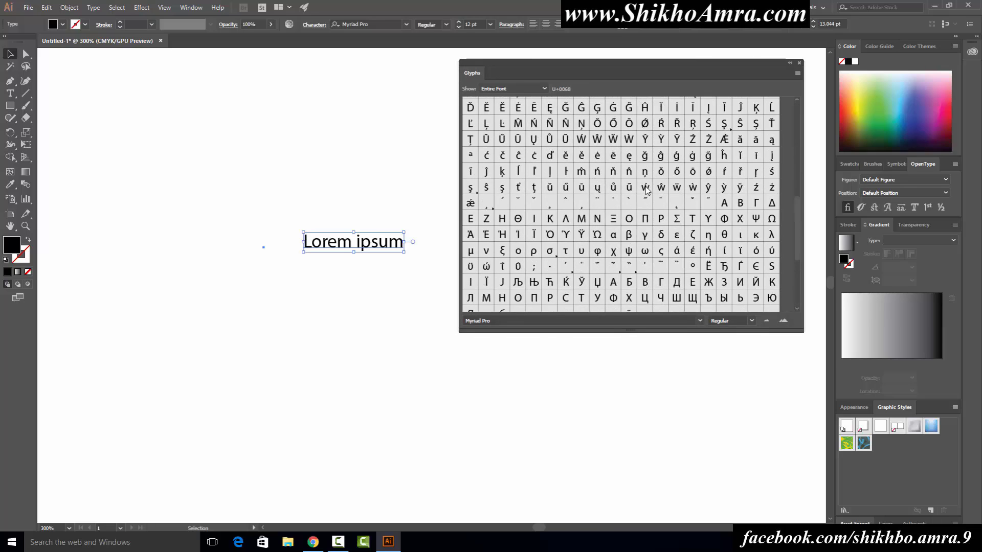
scroll(578, 152, up, 1)
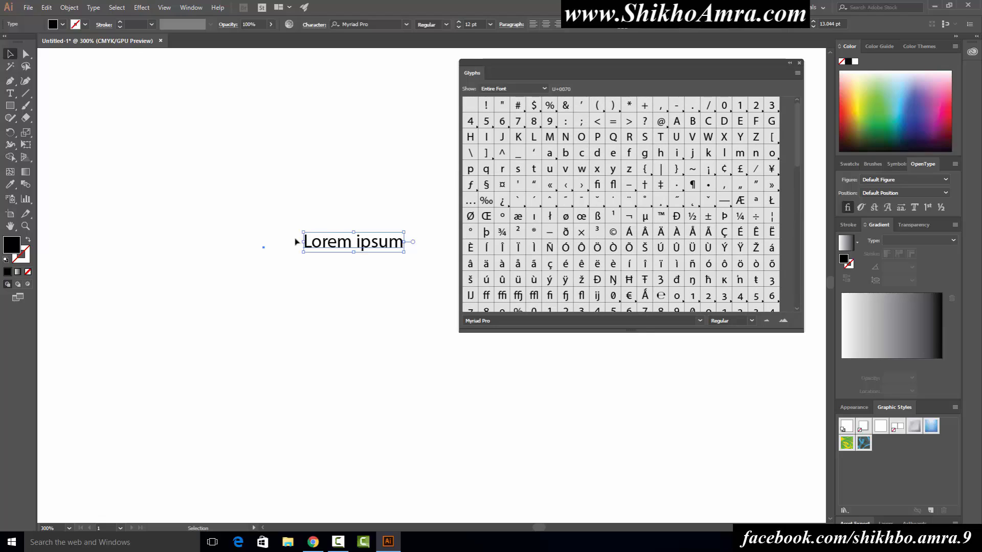
Shift the placeholder text away from the Glyphs panel and replace its content with "3"
drag(346, 245, 262, 238)
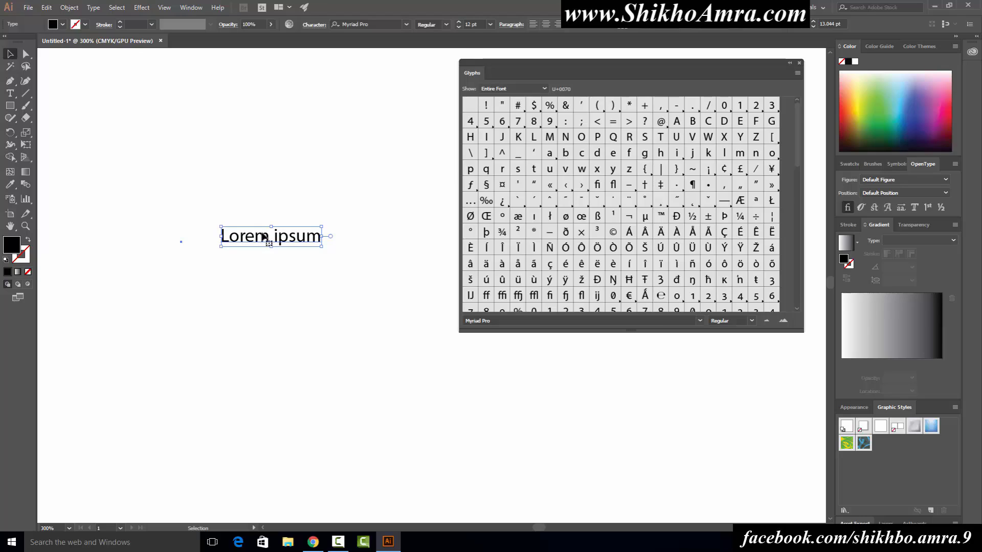
drag(236, 240, 347, 235)
click(14, 93)
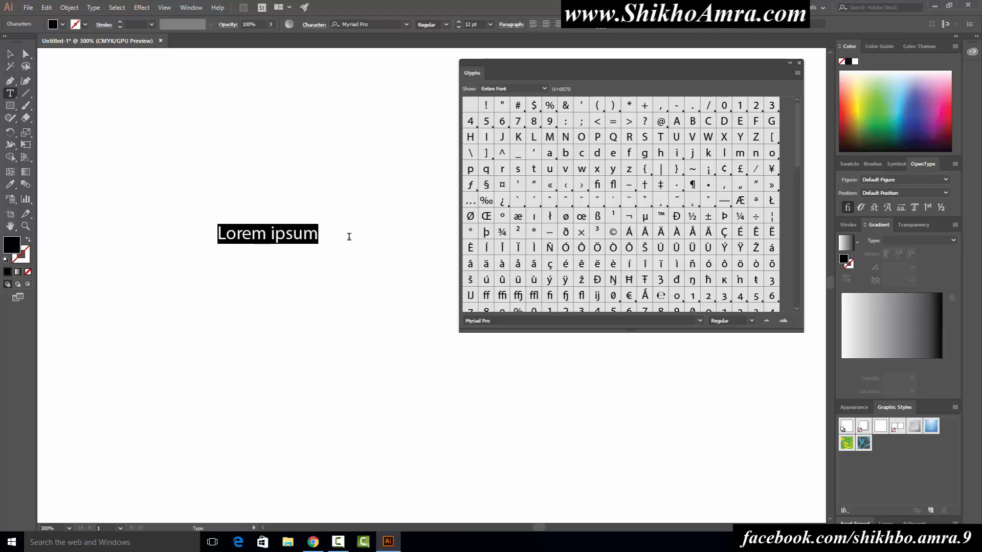
text(3)
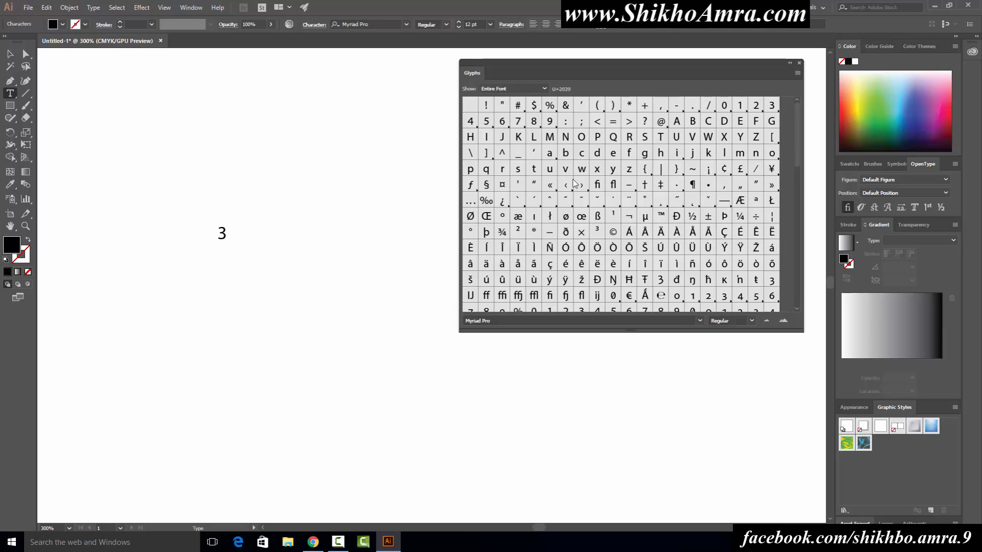
Enlarge the Glyphs panel further to show more characters per row and return to the start of the list
scroll(688, 218, down, 2)
scroll(693, 211, down, 2)
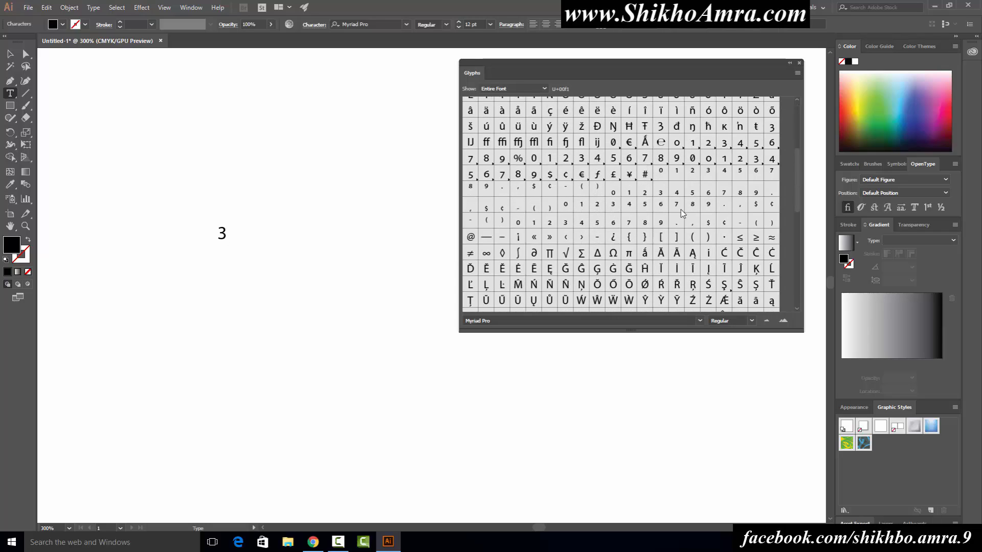
scroll(614, 248, down, 4)
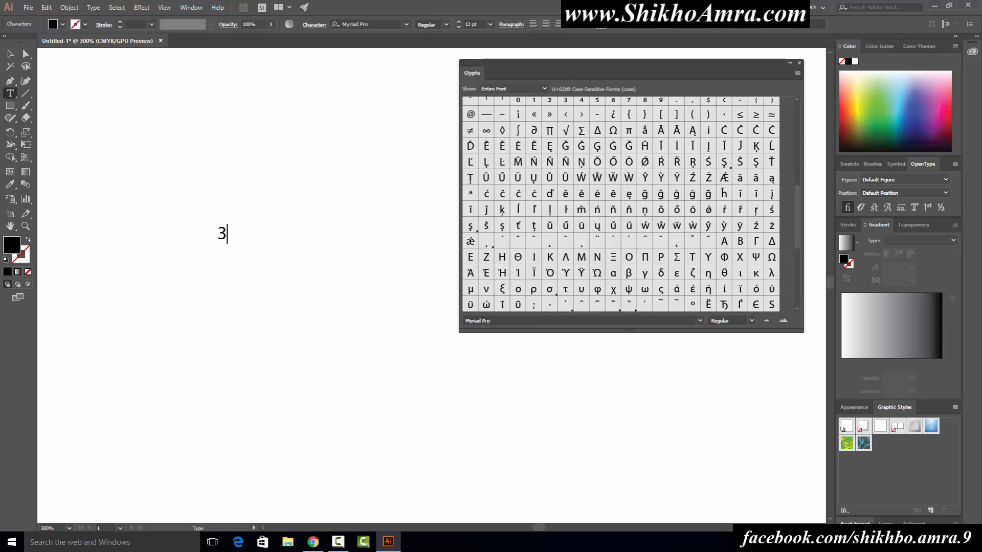
drag(462, 331, 364, 341)
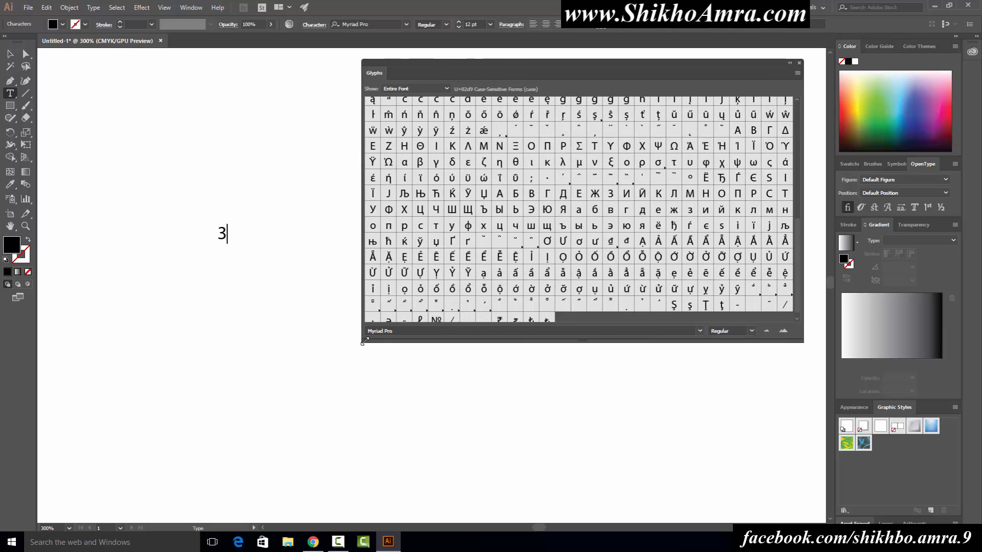
scroll(588, 192, up, 6)
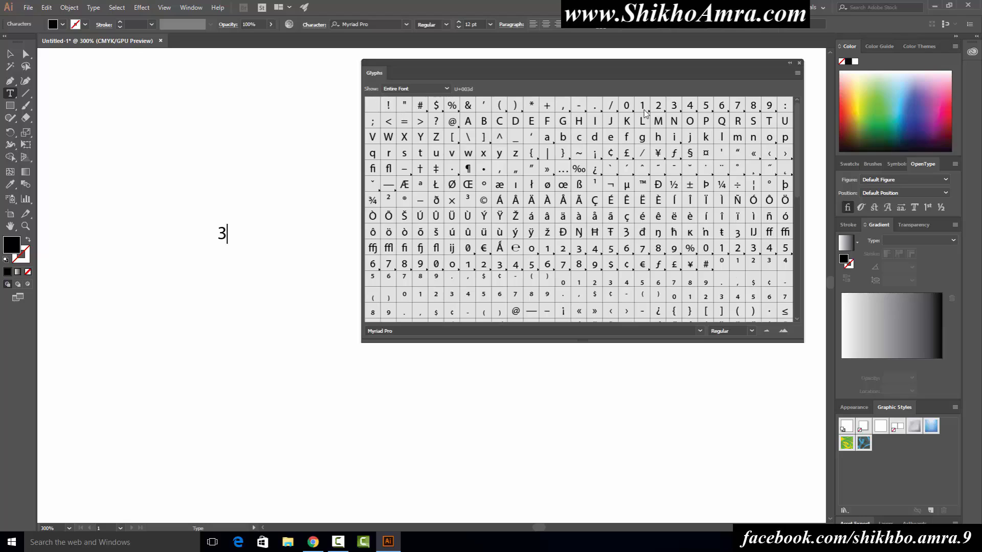
Examine the Myriad Pro glyphs for mathematical symbols, including the equals, fraction, superscript and multiplication characters
click(426, 108)
click(438, 109)
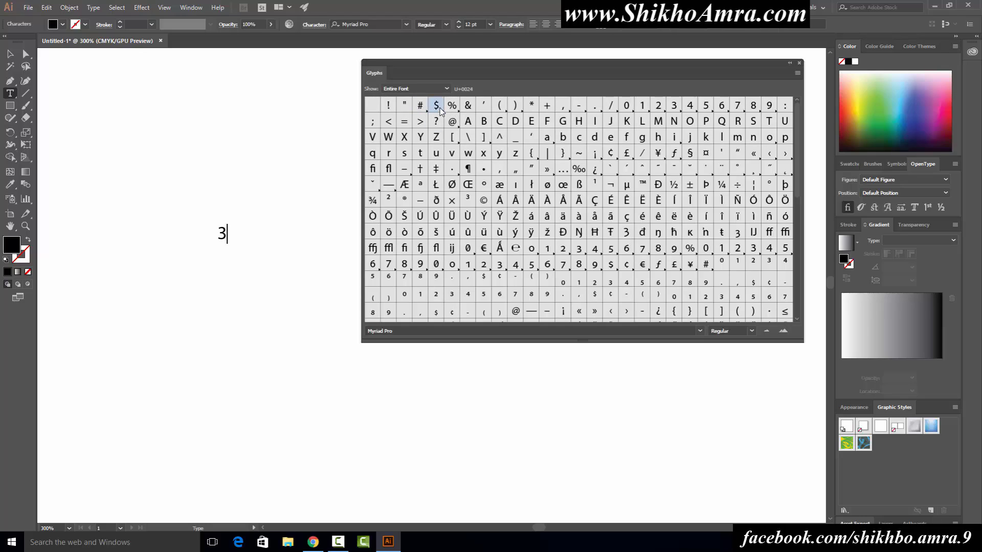
click(409, 123)
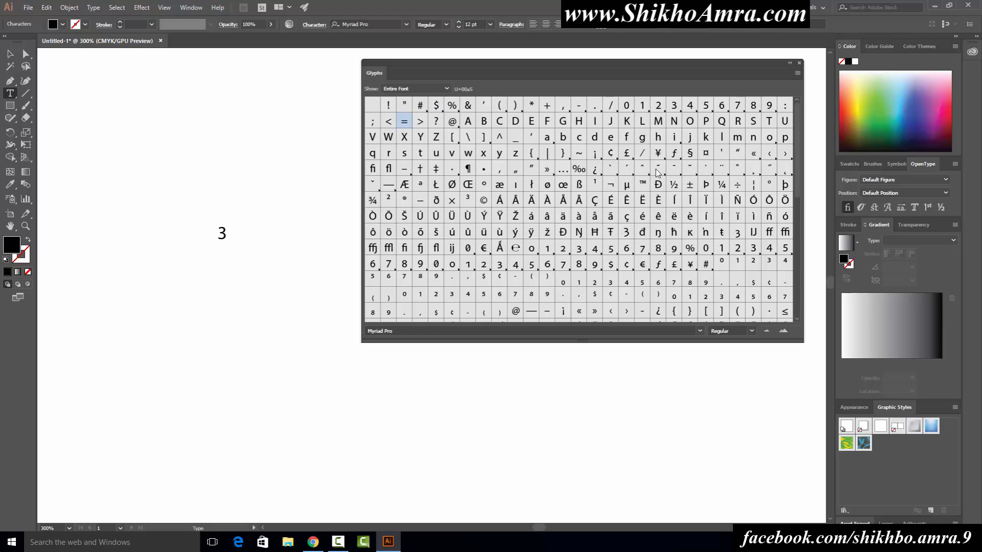
click(579, 169)
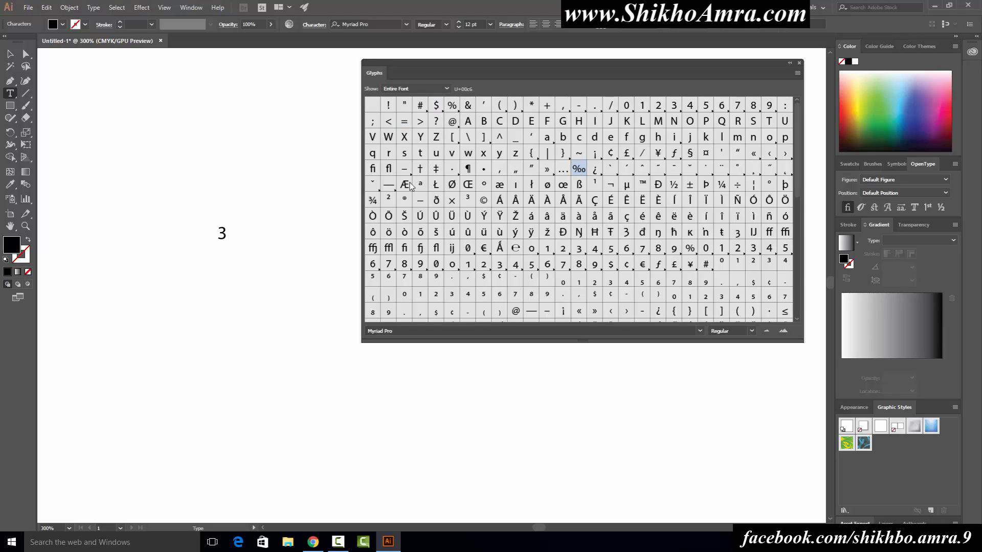
click(374, 204)
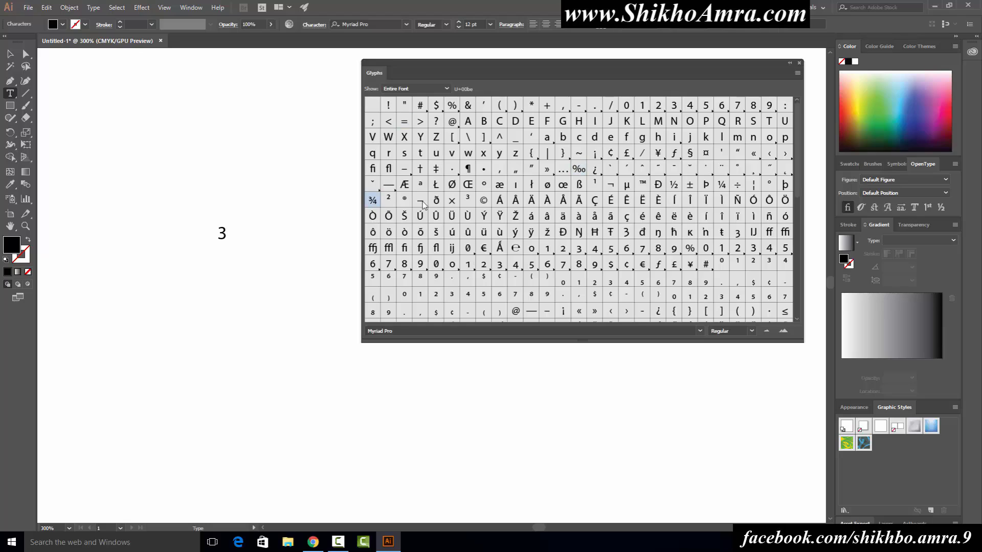
click(391, 204)
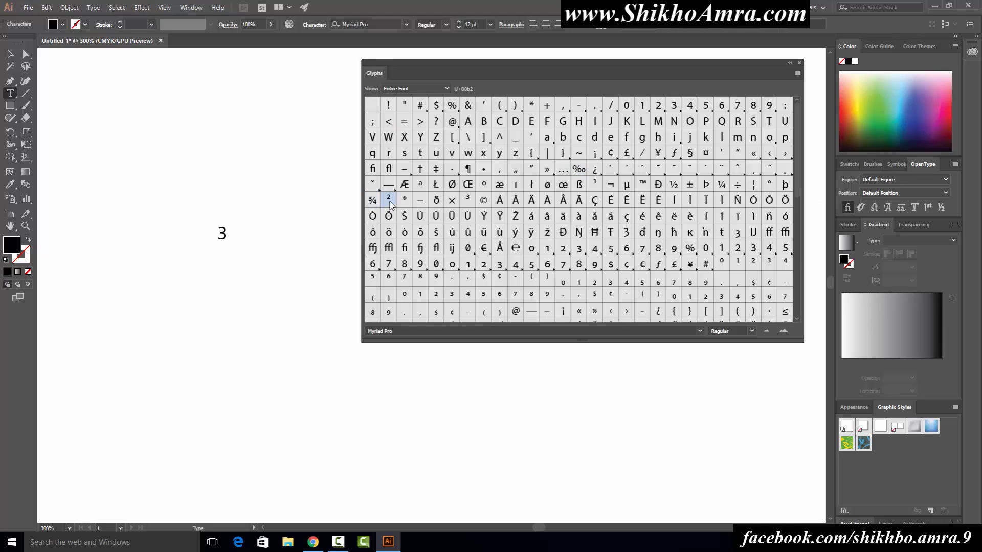
click(469, 203)
click(453, 204)
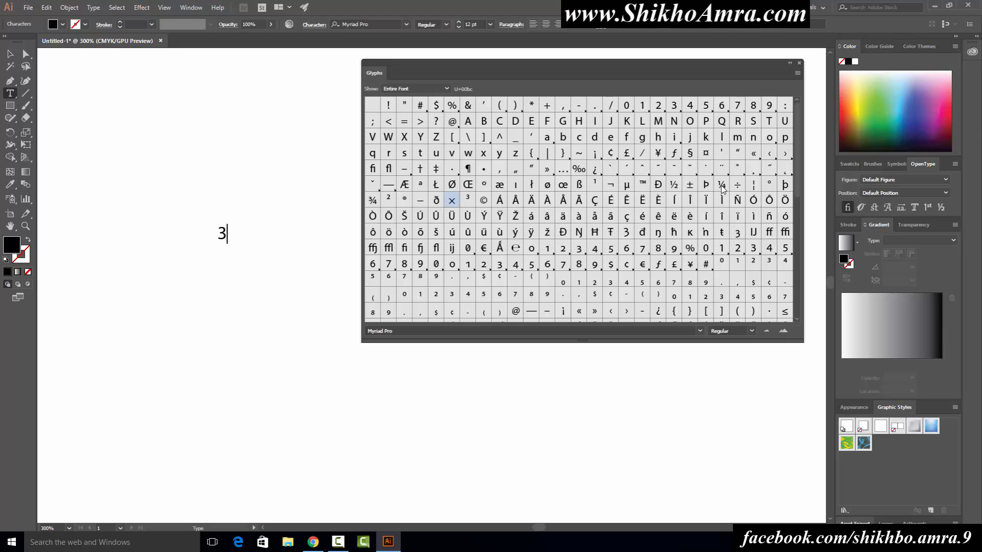
Complete the text as "3×8=24", inserting the multiplication and equals signs from the glyph list
double_click(452, 203)
text(8)
scroll(484, 144, down, 1)
scroll(415, 135, up, 1)
click(405, 123)
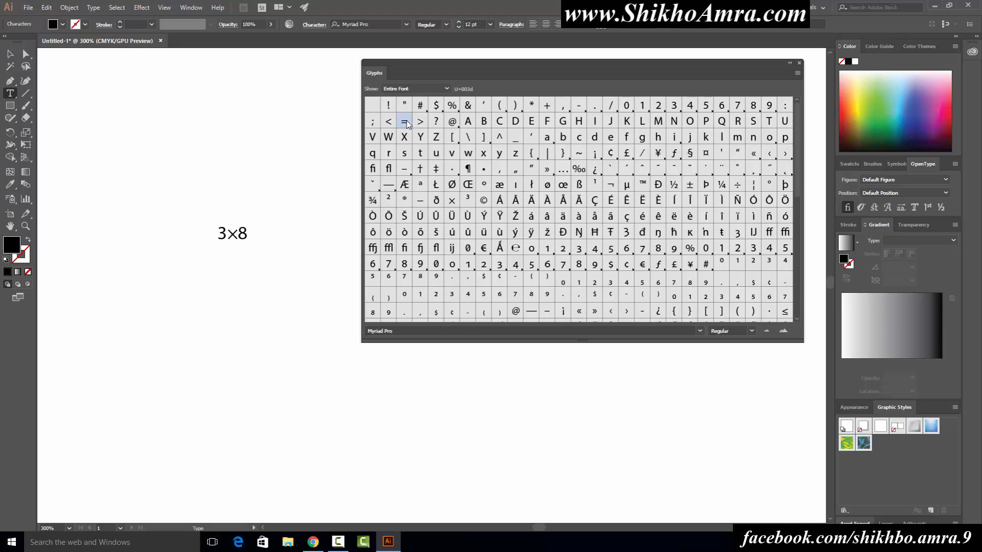
text(24)
Move the "3×8=24" text up and to the left on the artboard
click(11, 53)
click(180, 157)
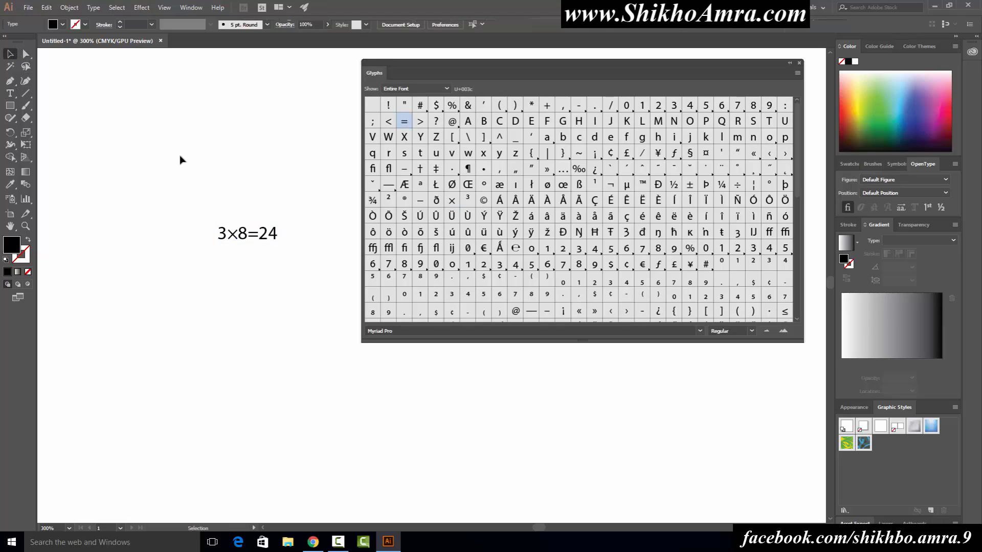
drag(167, 159, 294, 292)
drag(234, 237, 168, 191)
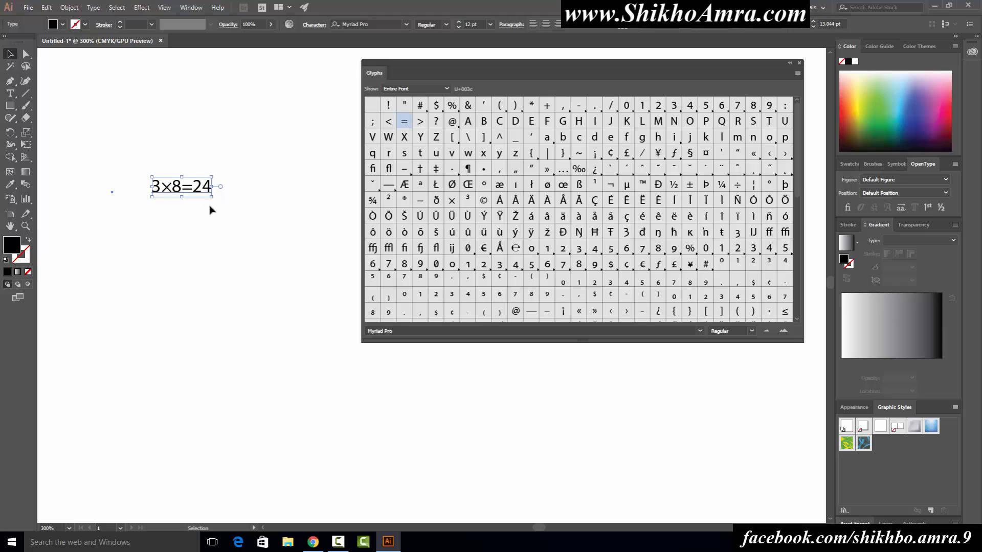
click(156, 174)
drag(146, 154, 258, 229)
click(452, 200)
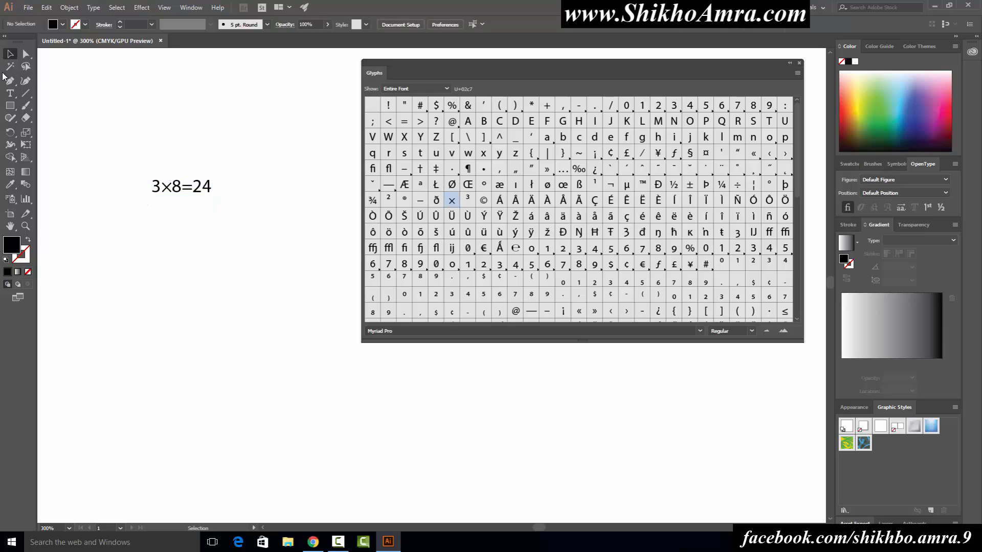
Add a second point text below reading "10÷5=", inserting the division and equals signs from the glyph list
key(t)
click(163, 301)
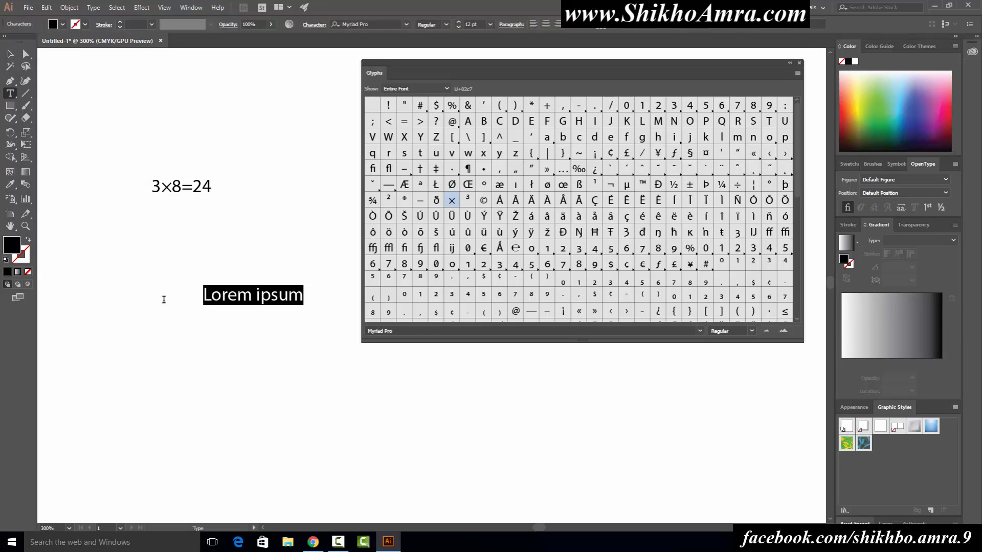
text(10)
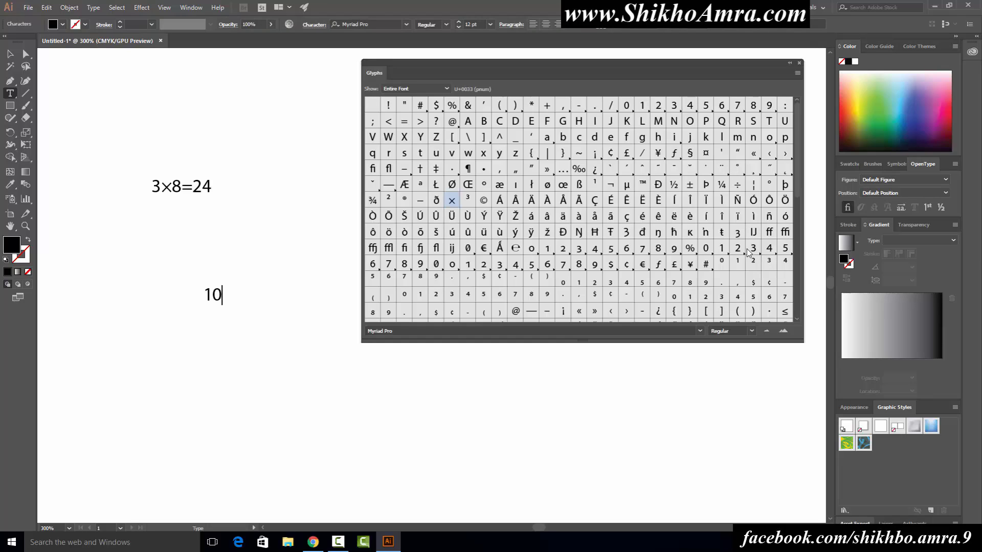
double_click(737, 185)
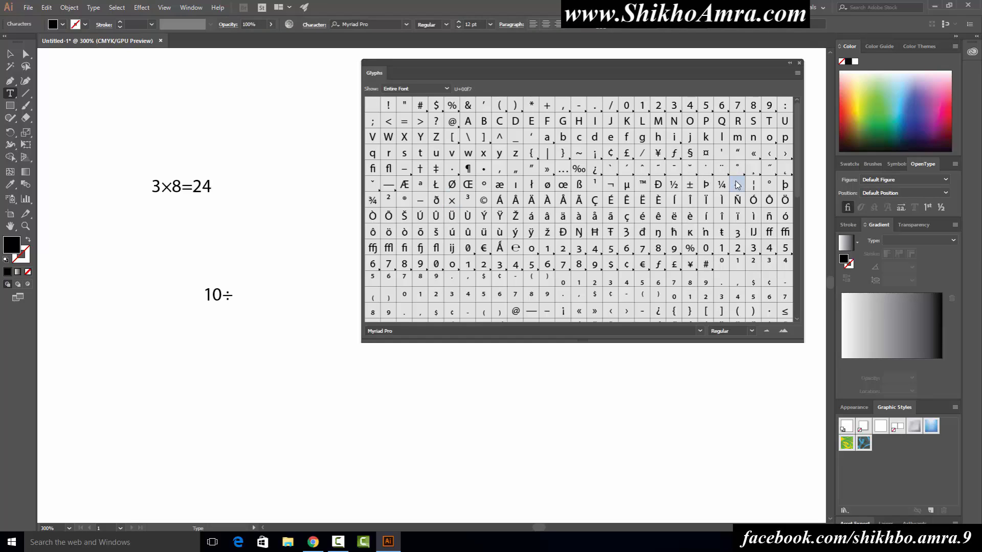
text(5)
click(404, 123)
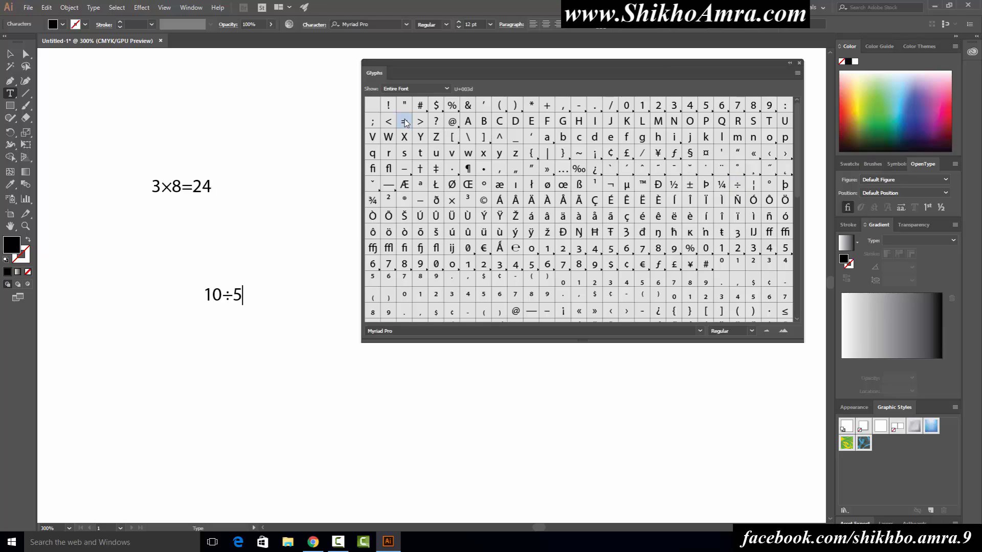
double_click(404, 122)
double_click(405, 125)
key(BackSpace)
Move the "10÷5=" text up close beneath "3×8=24" and select both texts
click(10, 53)
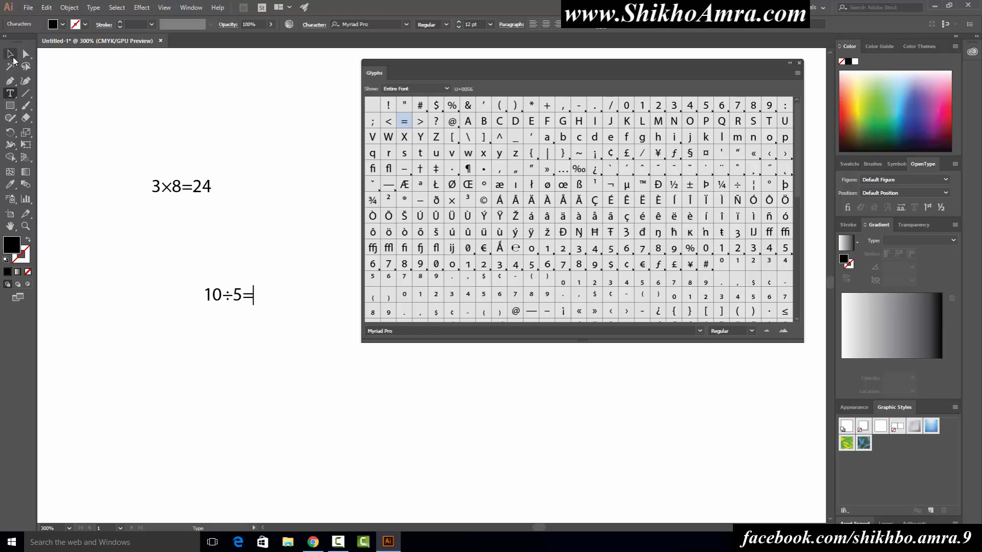
click(168, 267)
drag(130, 165, 310, 366)
drag(253, 306, 230, 241)
click(260, 305)
click(128, 171)
drag(138, 160, 285, 272)
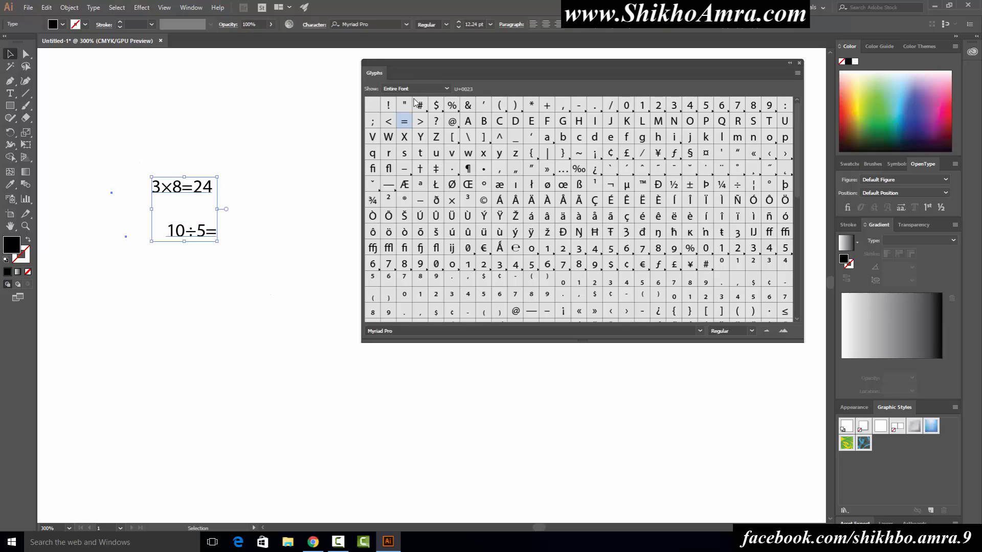
Browse the fonts and font styles available for the glyph list, keeping Myriad Pro Regular
scroll(483, 215, down, 2)
scroll(484, 218, up, 2)
click(701, 333)
scroll(404, 368, up, 5)
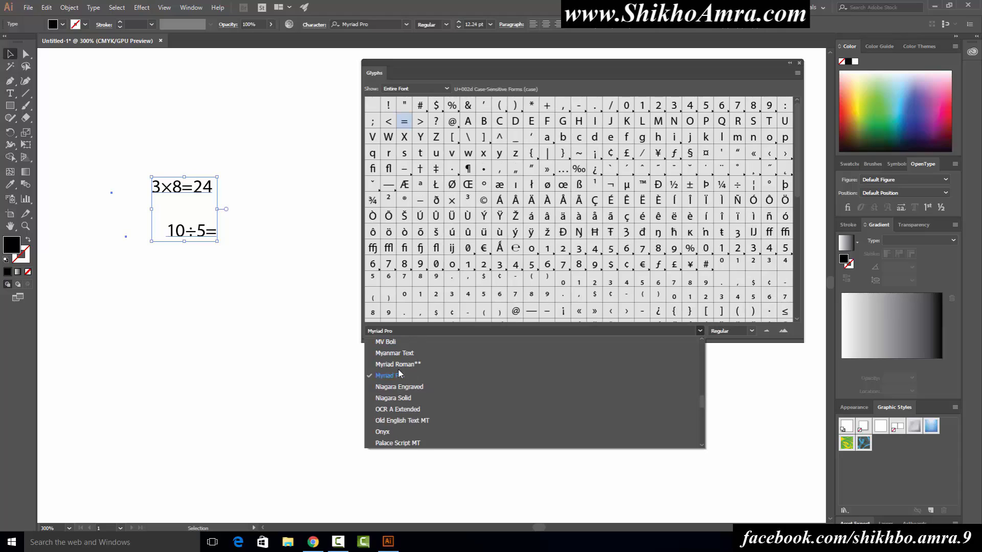
scroll(404, 369, up, 8)
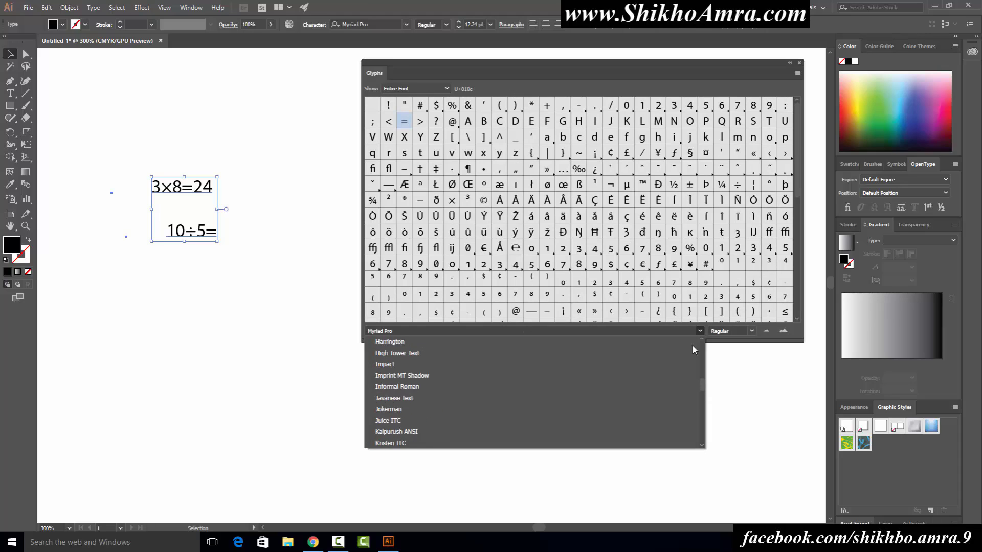
click(700, 331)
click(751, 331)
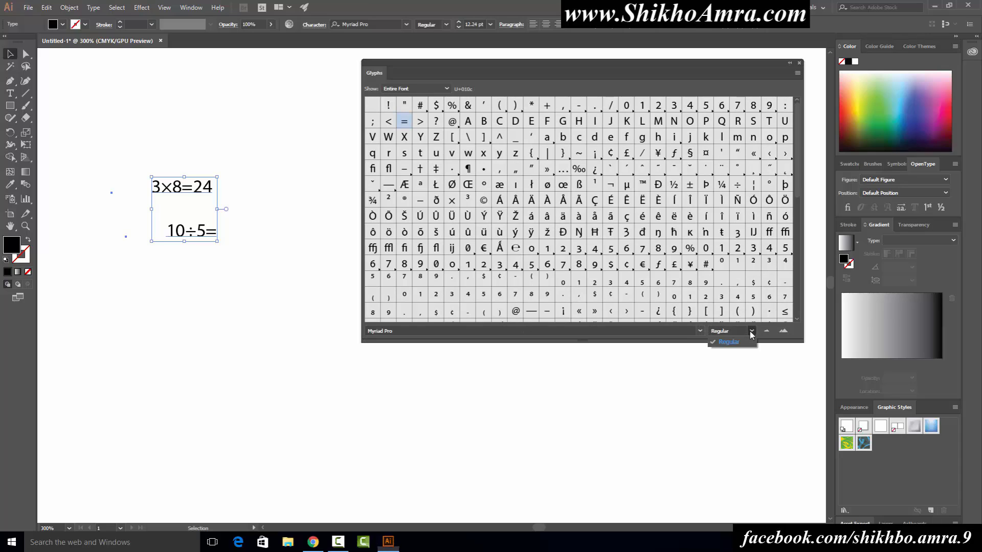
click(729, 342)
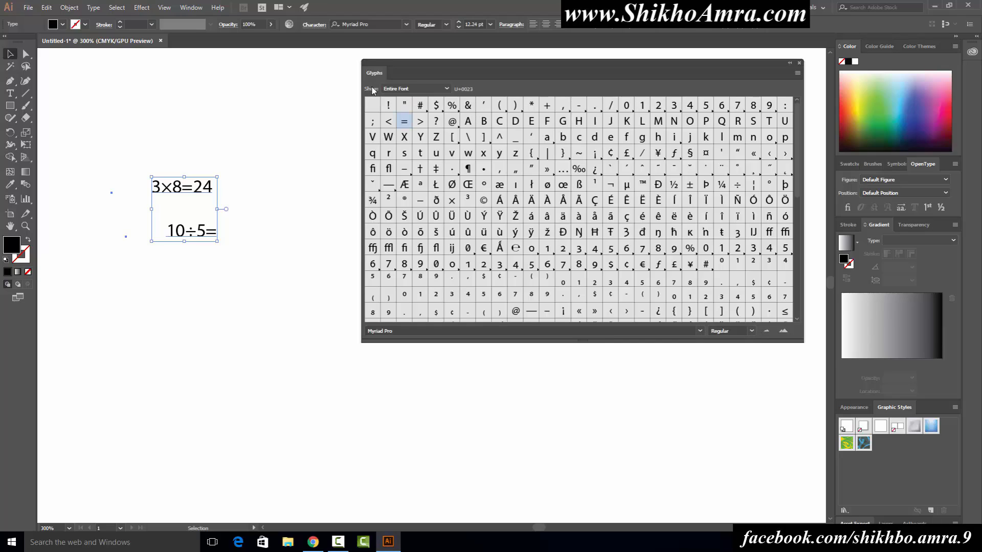
View the glyph list filtered in turn by Access All Alternates, Denominators, Numerators and Scientific Inferiors
click(434, 90)
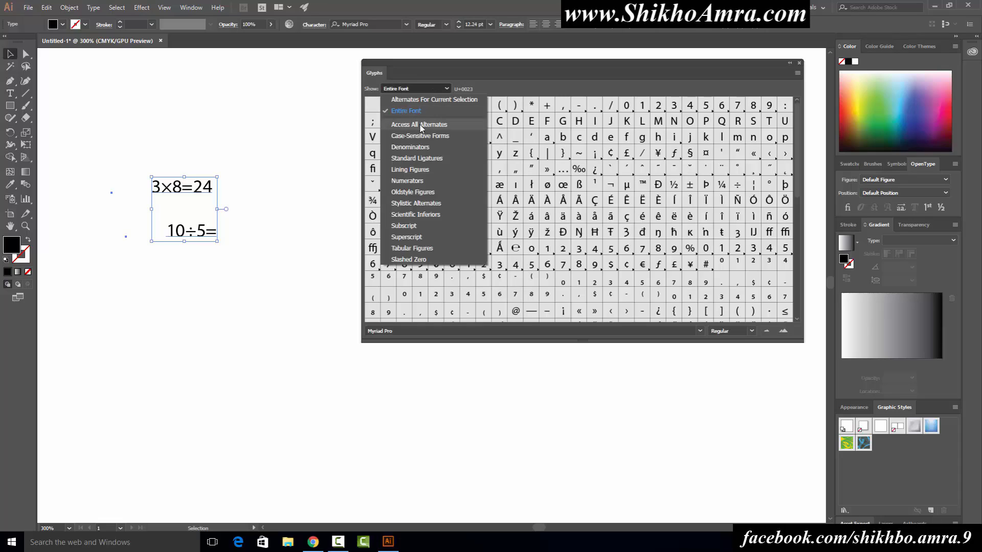
click(419, 125)
click(425, 90)
click(412, 135)
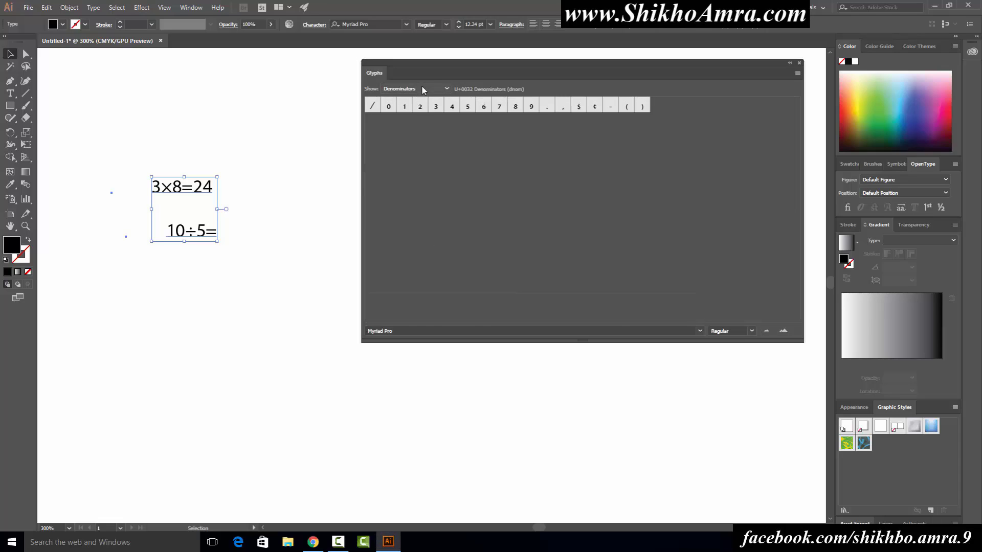
click(425, 89)
click(409, 180)
click(425, 89)
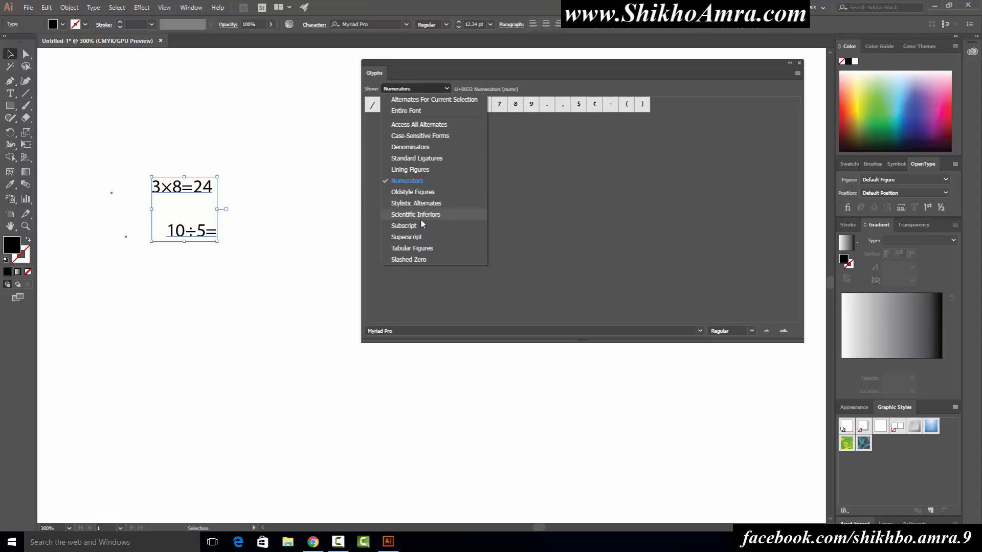
click(416, 214)
View the glyph list filtered in turn by Subscript, Superscript, Tabular Figures and Slashed Zero
click(425, 88)
click(425, 228)
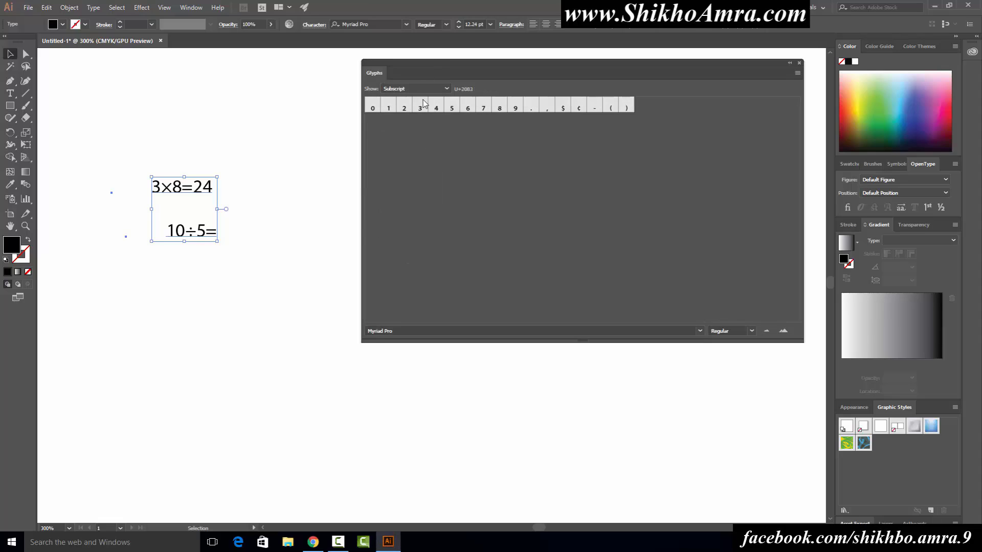
click(425, 89)
click(412, 237)
click(424, 89)
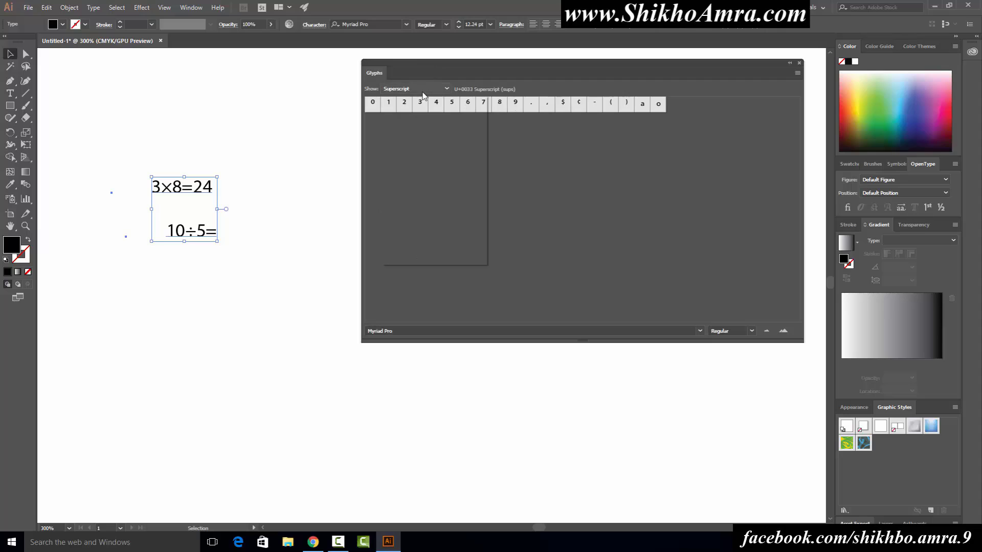
click(415, 246)
click(429, 88)
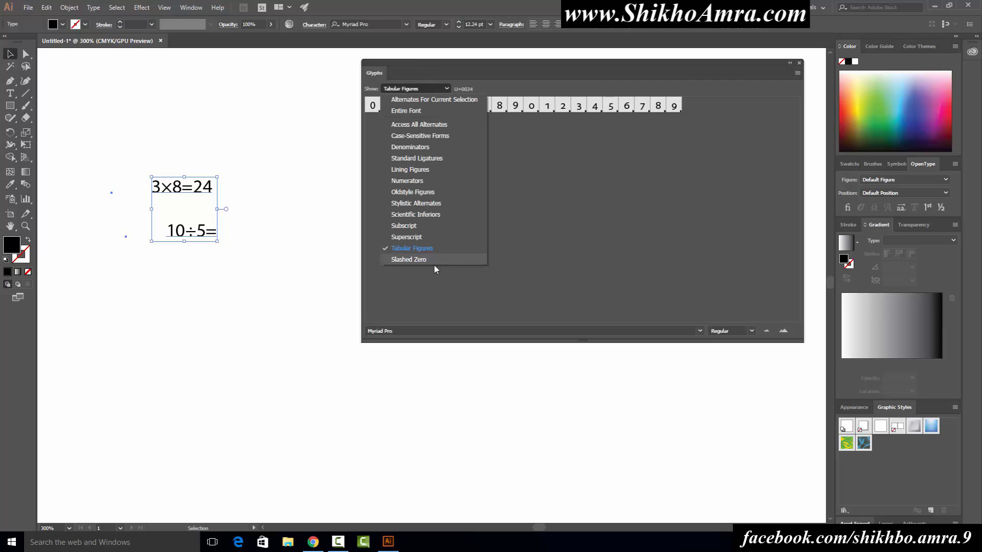
click(422, 257)
View the Entire Font and Alternates For Current Selection glyph sets, finishing with the list set to Access All Alternates
click(415, 89)
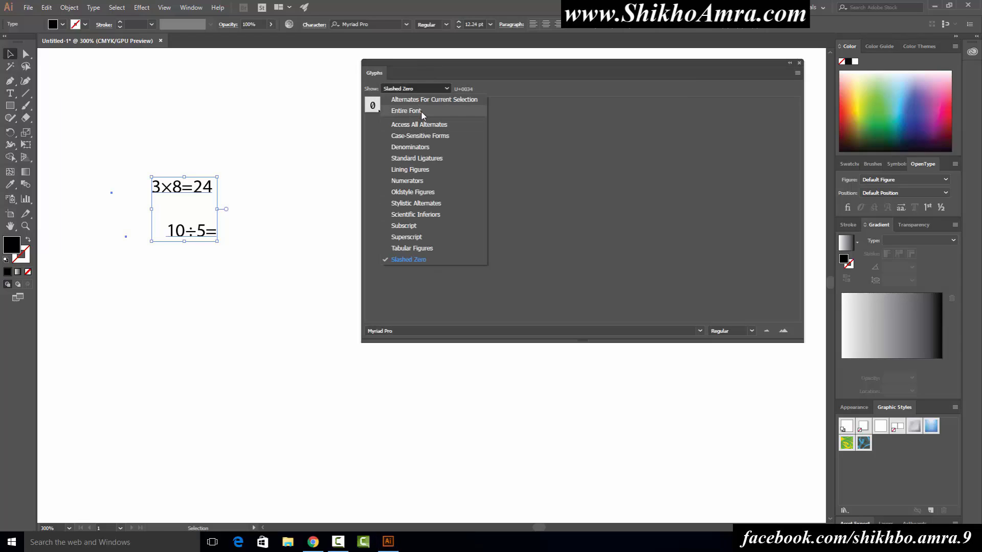
click(420, 111)
click(417, 89)
click(418, 100)
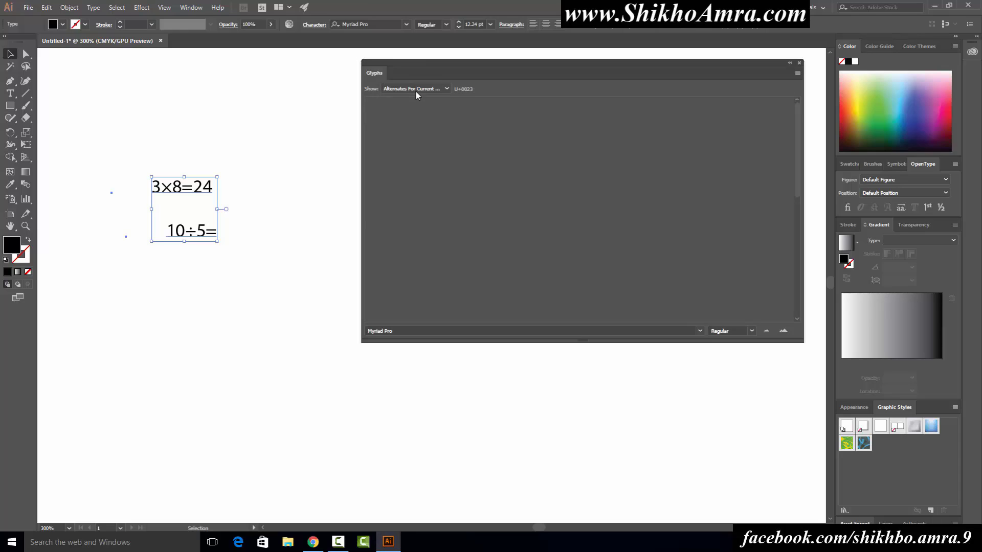
click(417, 91)
click(421, 132)
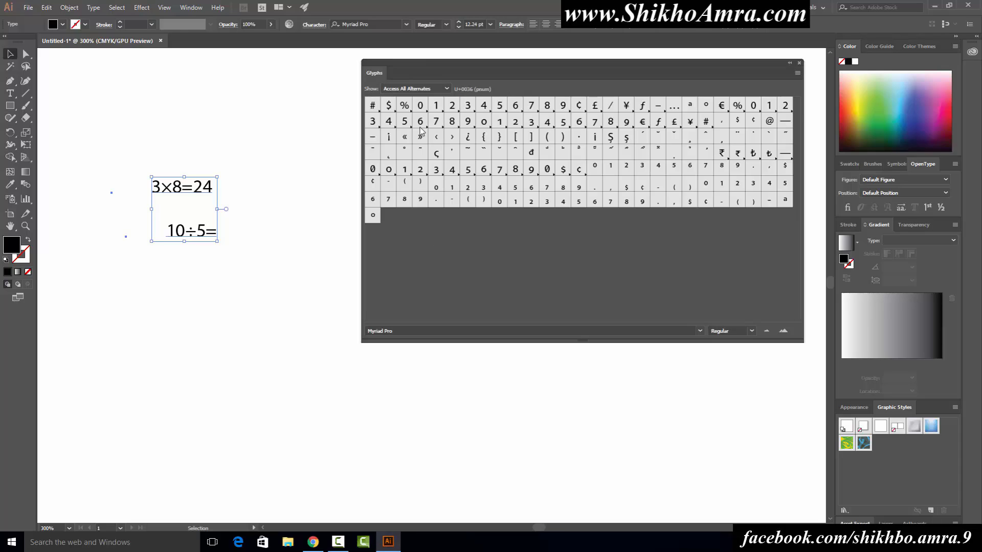